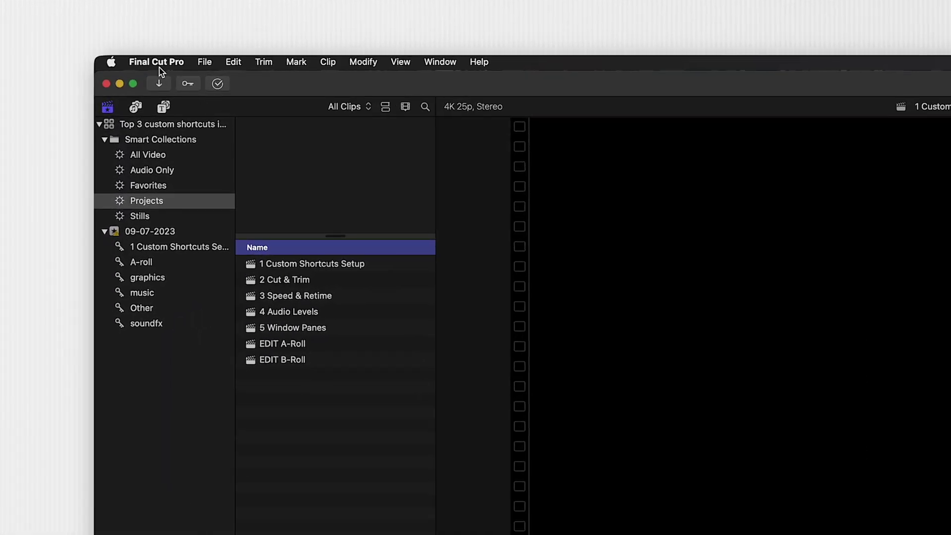
Step: Duplicate the Default command set in the Command Editor as 'Like & Subscribe!'
{"action": "left_click", "coordinate": [83, 35]}
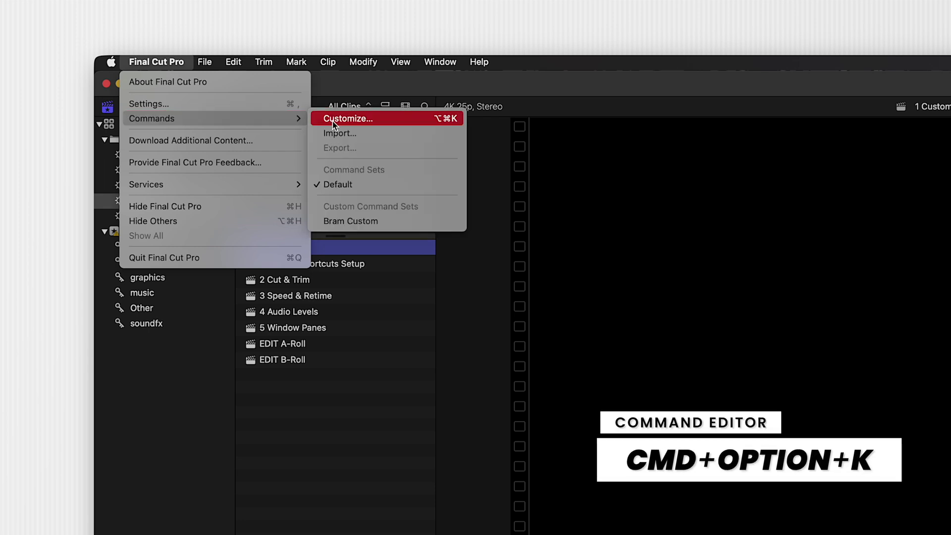
{"action": "left_click", "coordinate": [332, 123]}
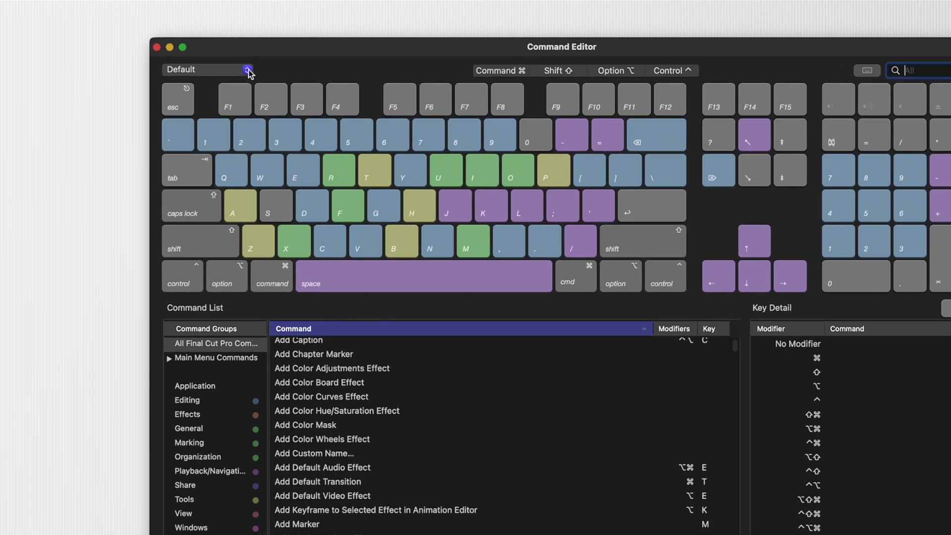
{"action": "left_click", "coordinate": [218, 56]}
{"action": "left_click", "coordinate": [297, 59]}
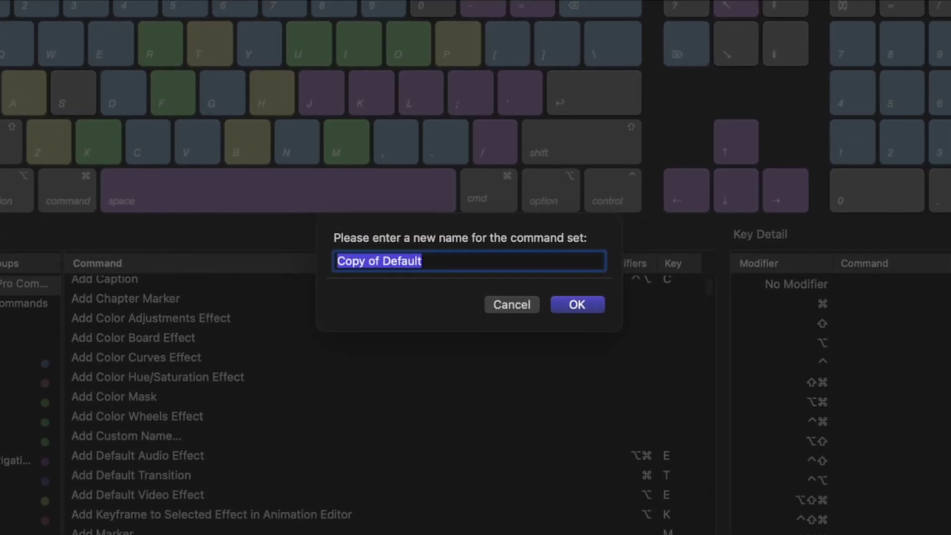
{"action": "type", "text": "Like & Subscr"}
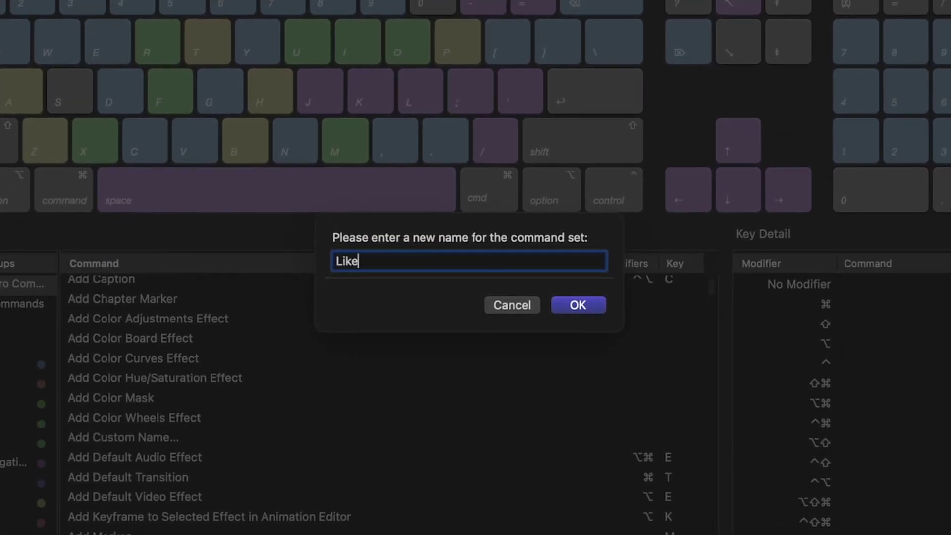
{"action": "type", "text": "ibe!"}
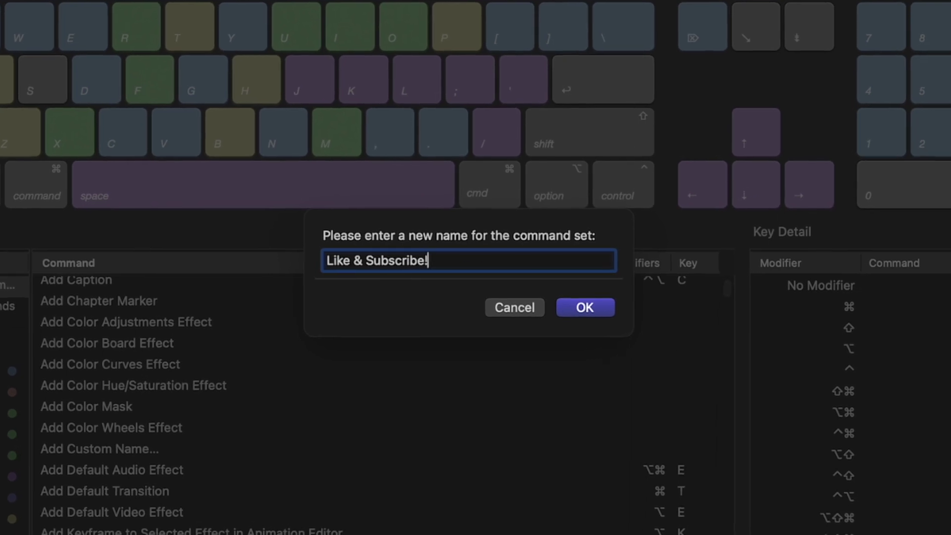
{"action": "key", "text": "Return"}
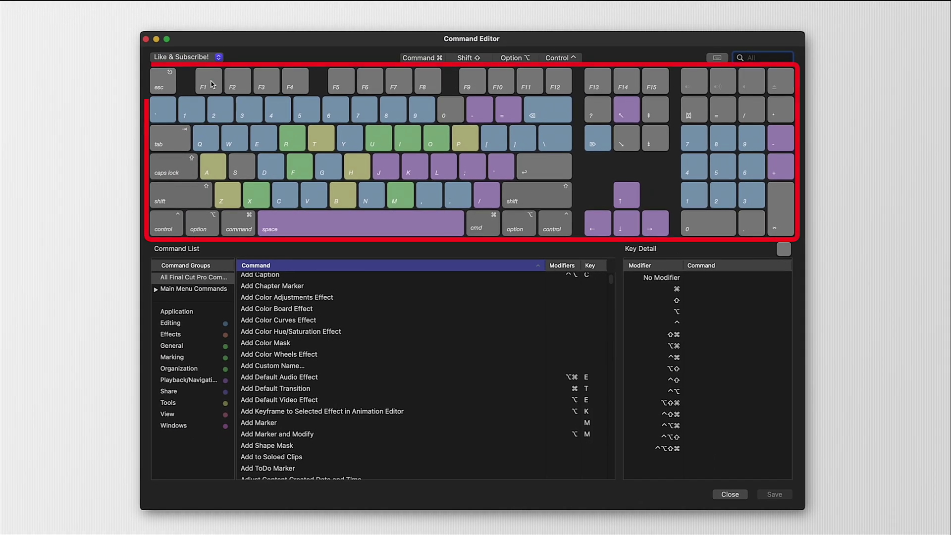
{"action": "left_click", "coordinate": [200, 143]}
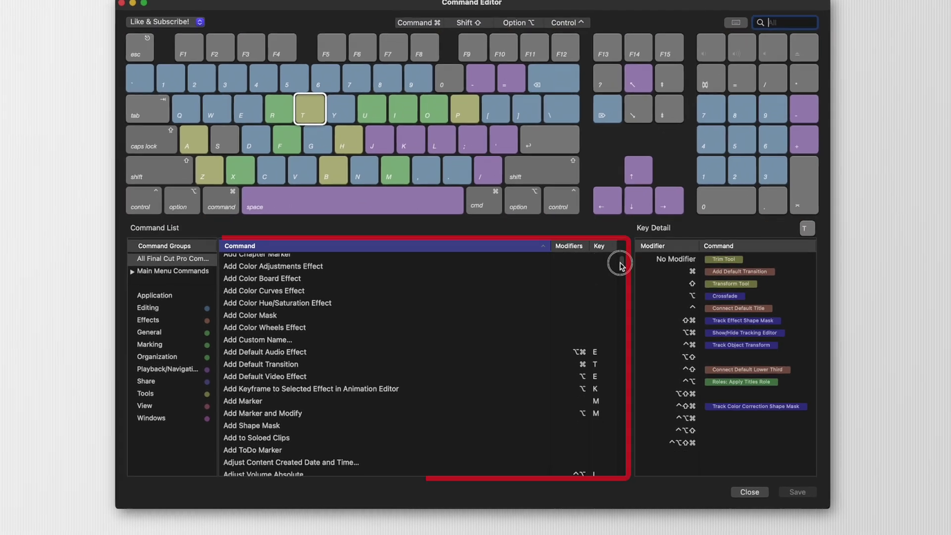
{"action": "left_click_drag", "start_coordinate": [610, 282], "coordinate": [611, 288]}
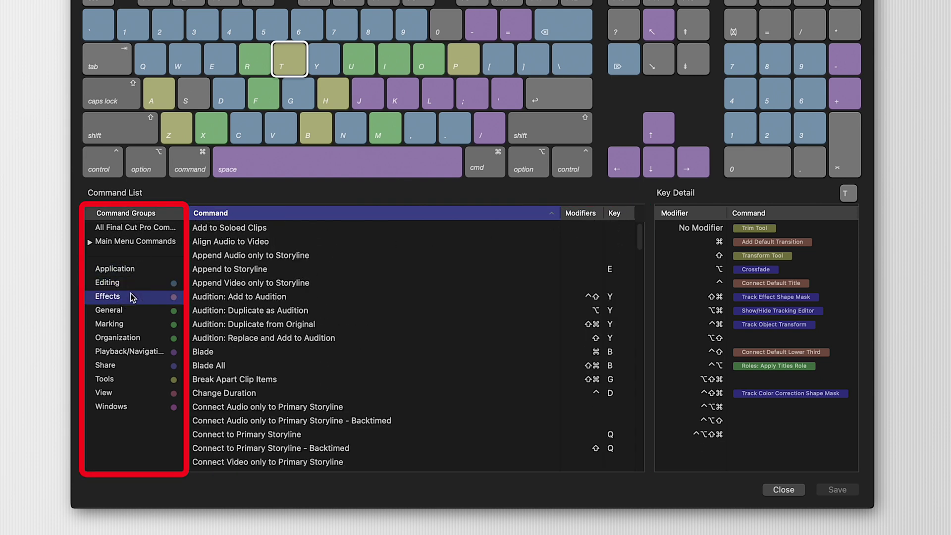
{"action": "left_click", "coordinate": [144, 227]}
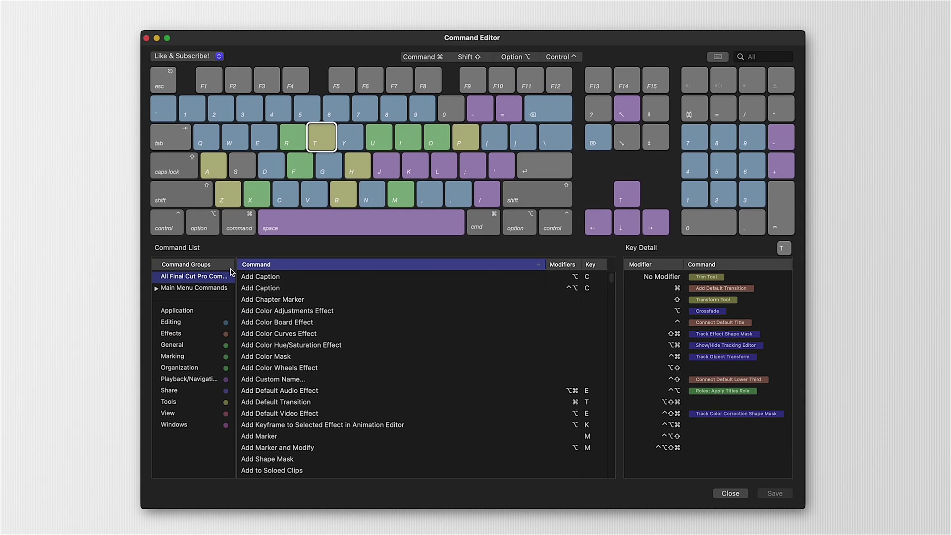
{"action": "left_click", "coordinate": [786, 59]}
{"action": "type", "text": "zoo"}
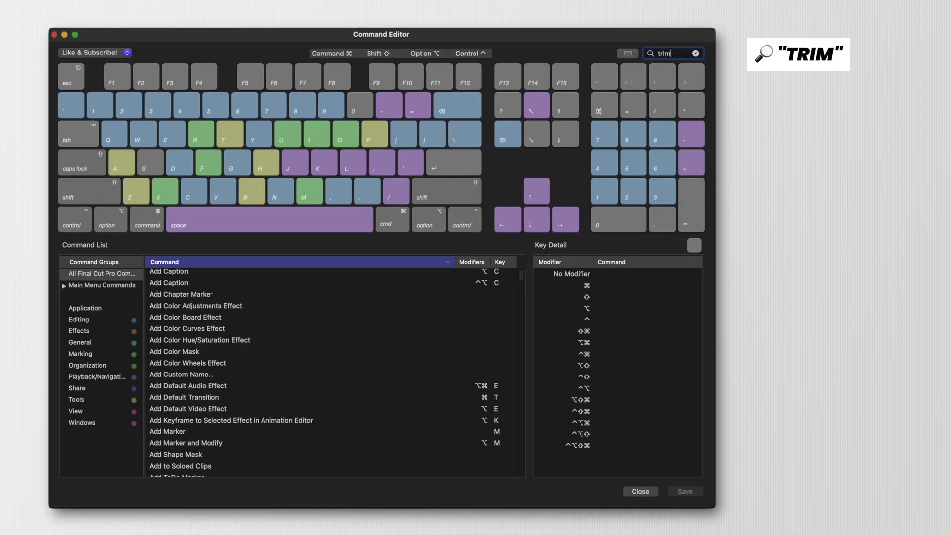
Step: Bind Q to Trim Start and E to Trim End in the Like & Subscribe! set
{"action": "left_click", "coordinate": [161, 366]}
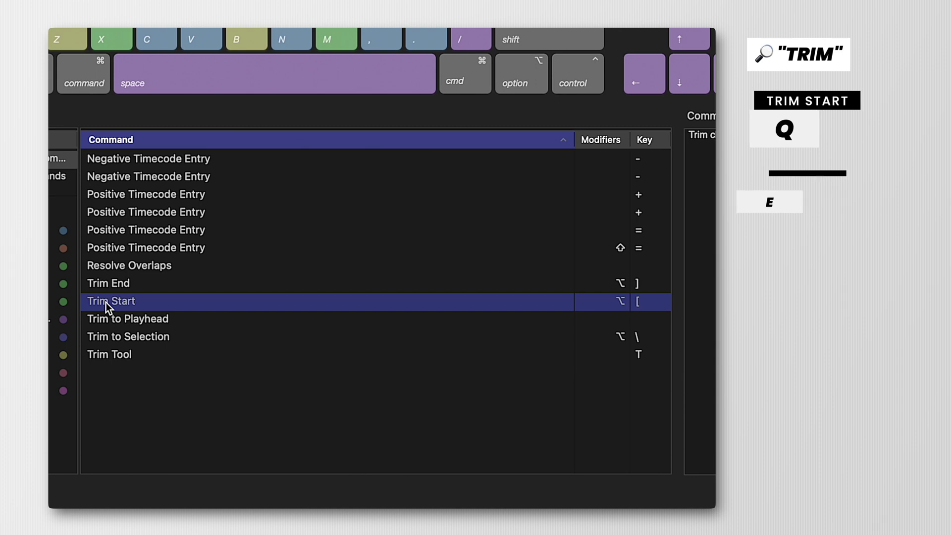
{"action": "key", "text": "q"}
{"action": "left_click", "coordinate": [123, 283]}
{"action": "type", "text": "e"}
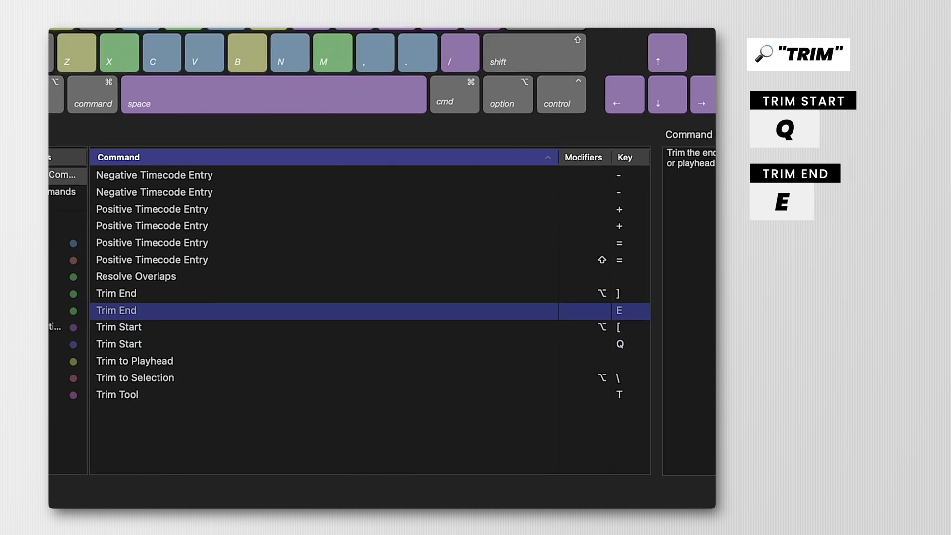
{"action": "type", "text": "bla"}
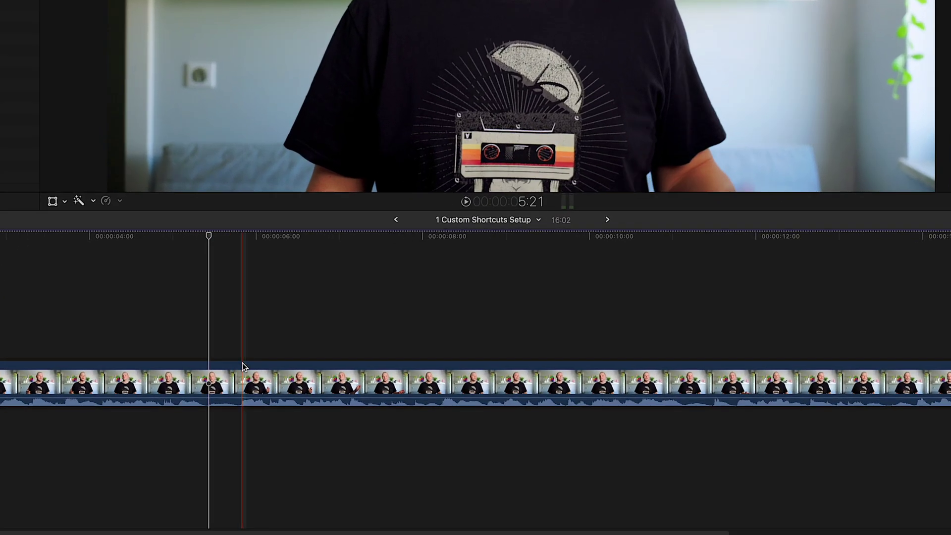
Step: Trim the A-roll clip's start with Q, blade it with W, and trim the end with E
{"action": "key", "text": "q"}
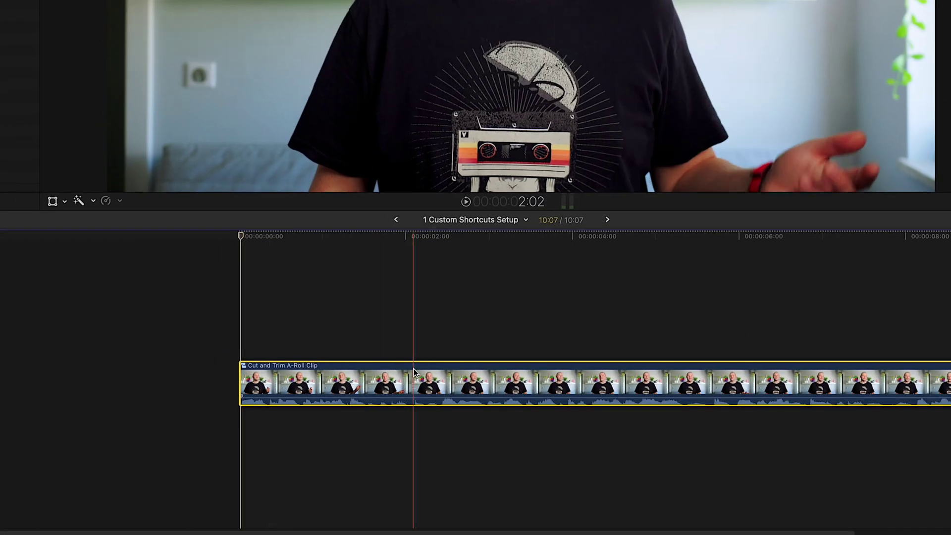
{"action": "key", "text": "w"}
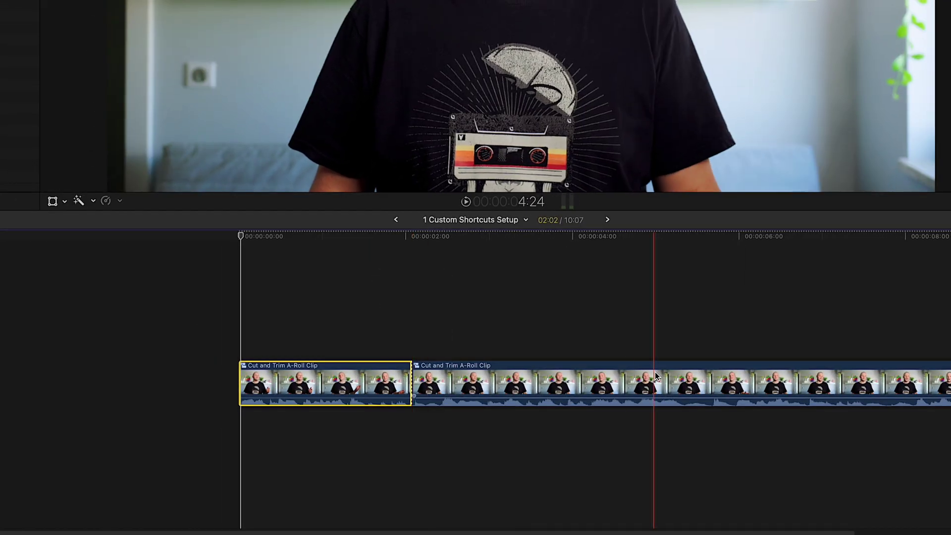
{"action": "key", "text": "e"}
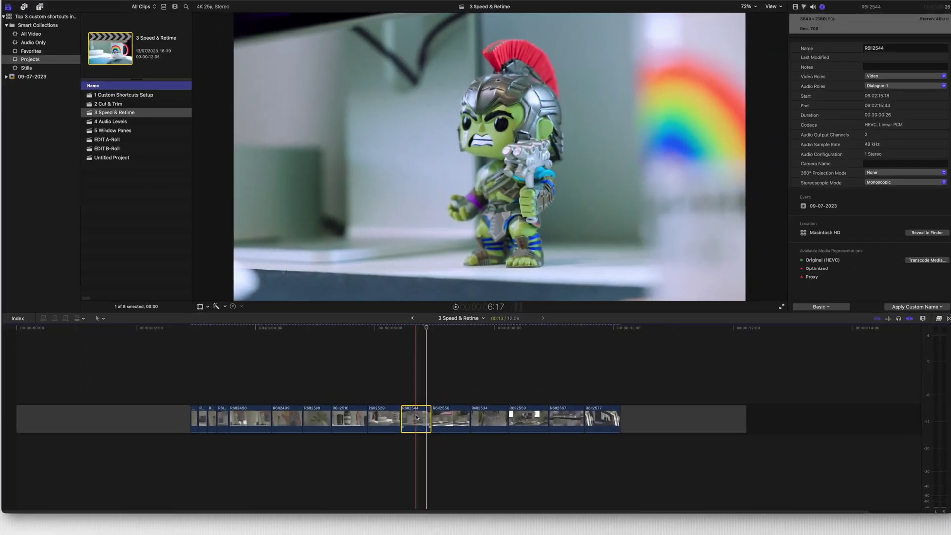
Step: Select clip R6II2544, show its retime bar with Command-R, and view its speed presets
{"action": "left_click", "coordinate": [233, 306]}
{"action": "mouse_move", "coordinate": [244, 314]}
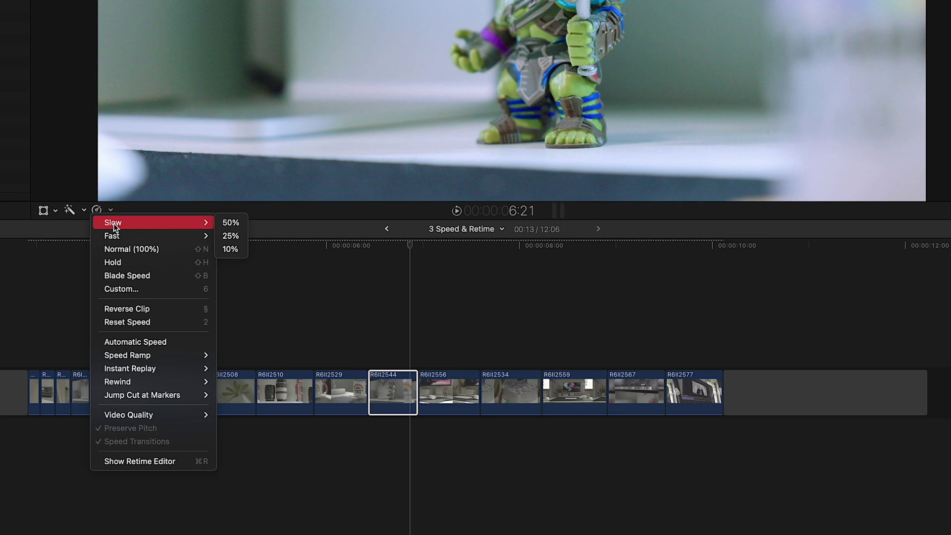
{"action": "left_click", "coordinate": [395, 315]}
{"action": "key", "text": "super+r"}
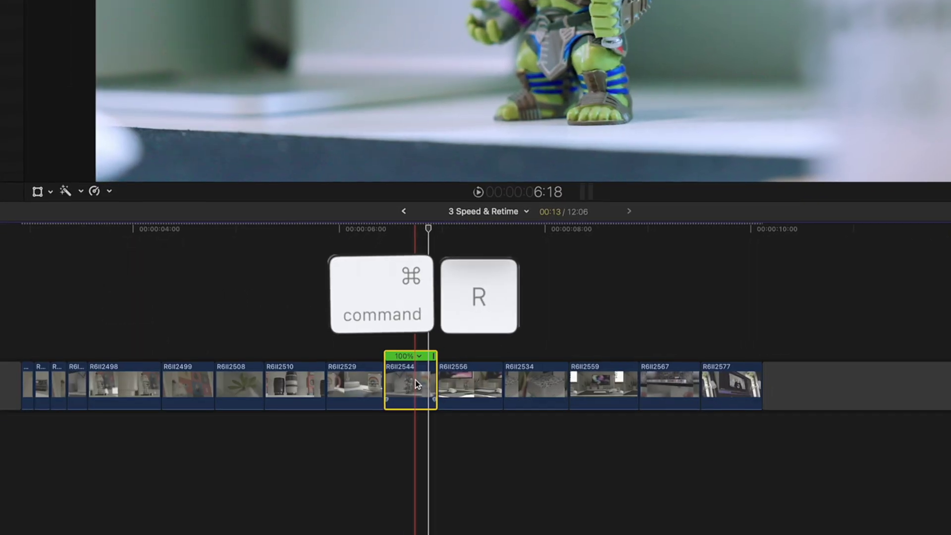
{"action": "left_click", "coordinate": [419, 356]}
{"action": "mouse_move", "coordinate": [433, 387]}
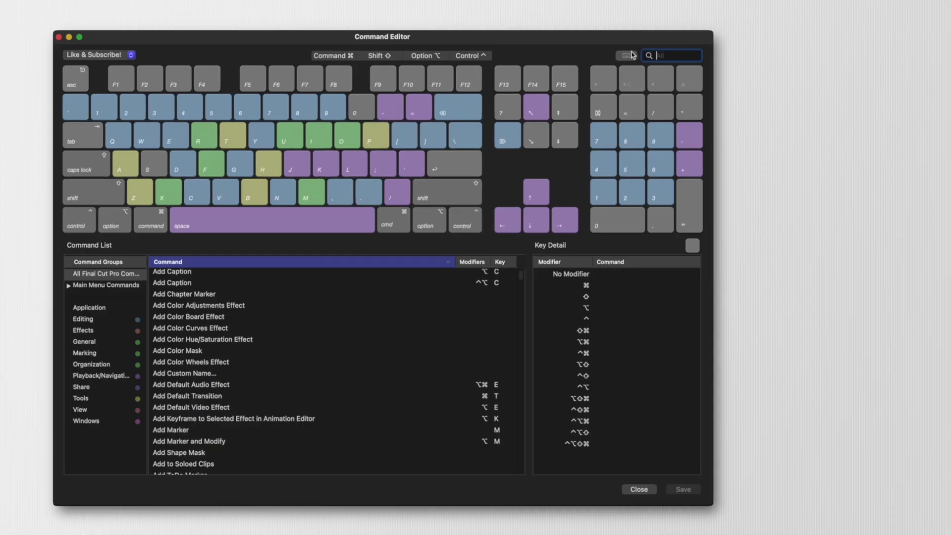
Step: Find the retime commands and assign the key 2 to Retime: Reset
{"action": "left_click", "coordinate": [657, 54]}
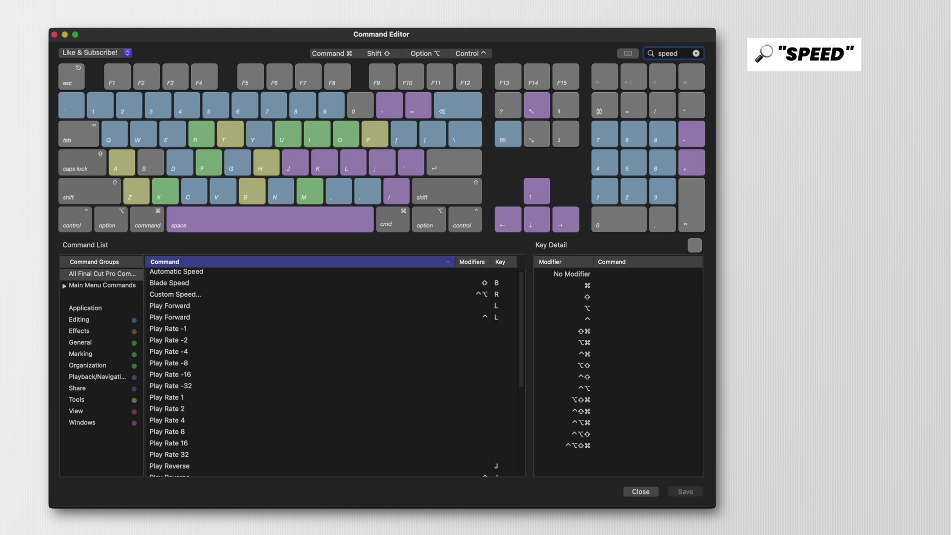
{"action": "left_click_drag", "start_coordinate": [525, 297], "coordinate": [501, 418]}
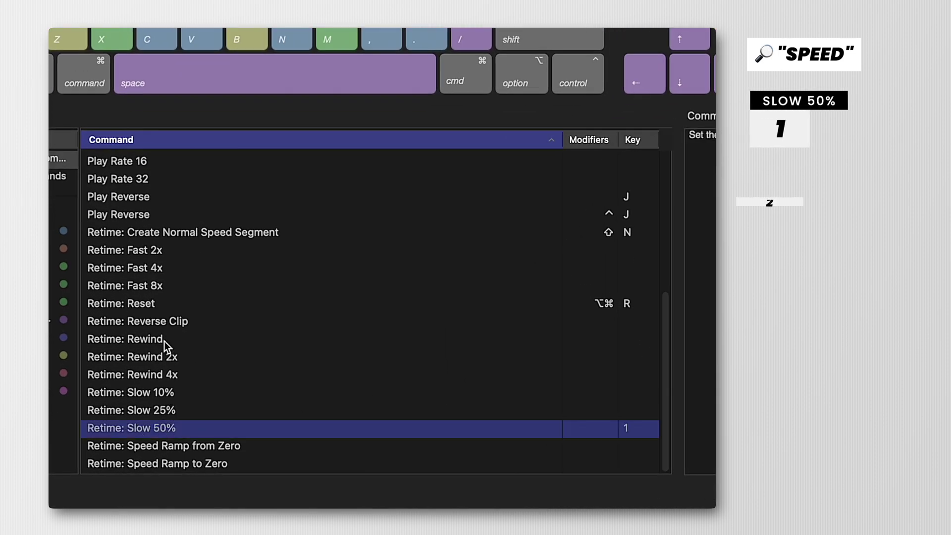
{"action": "left_click", "coordinate": [171, 303]}
{"action": "key", "text": "2"}
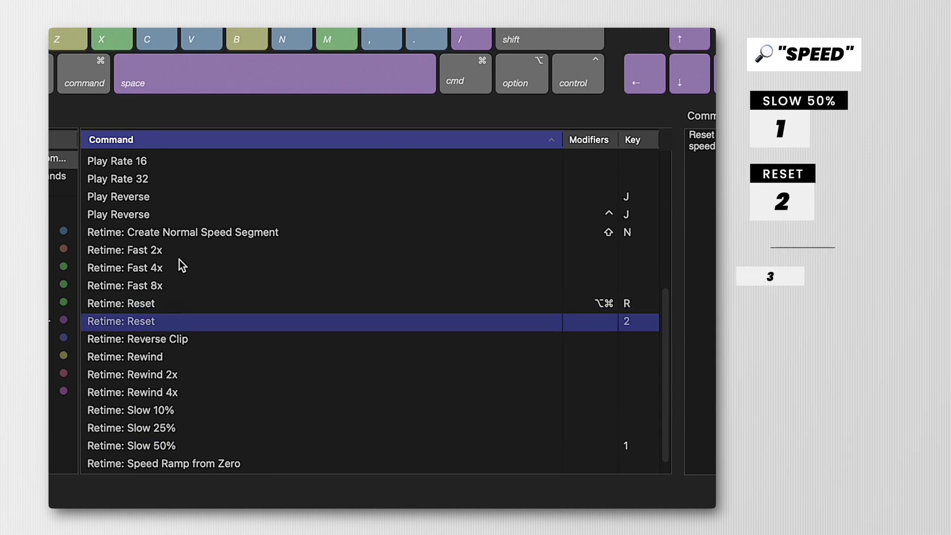
{"action": "left_click", "coordinate": [182, 254]}
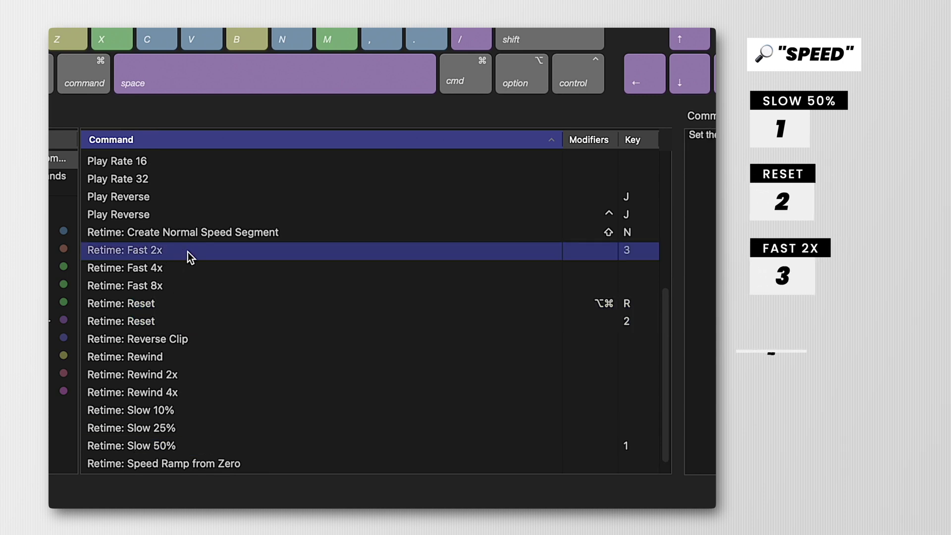
Step: Bind 4 to Retime: Fast 4x, 5 to Retime: Fast 8x, and S to Custom Speed
{"action": "left_click", "coordinate": [185, 269]}
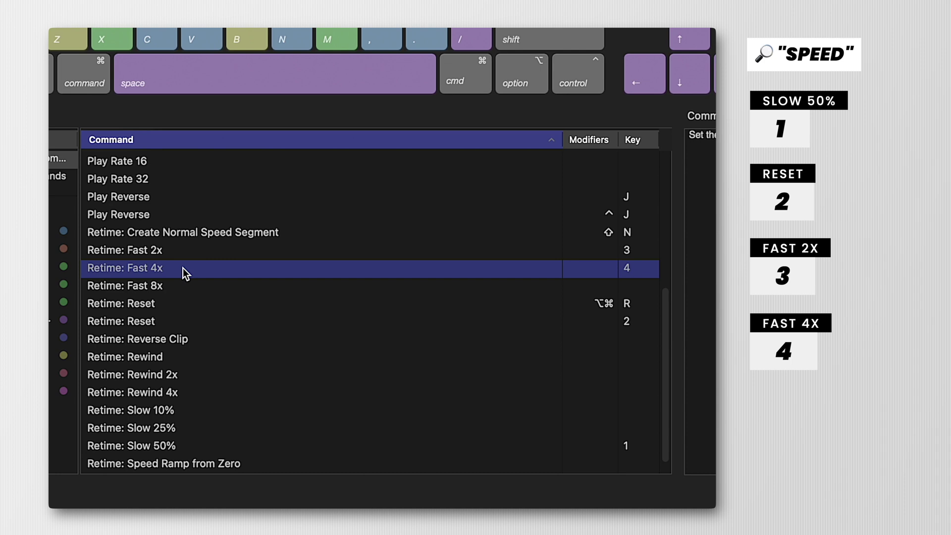
{"action": "left_click", "coordinate": [184, 287]}
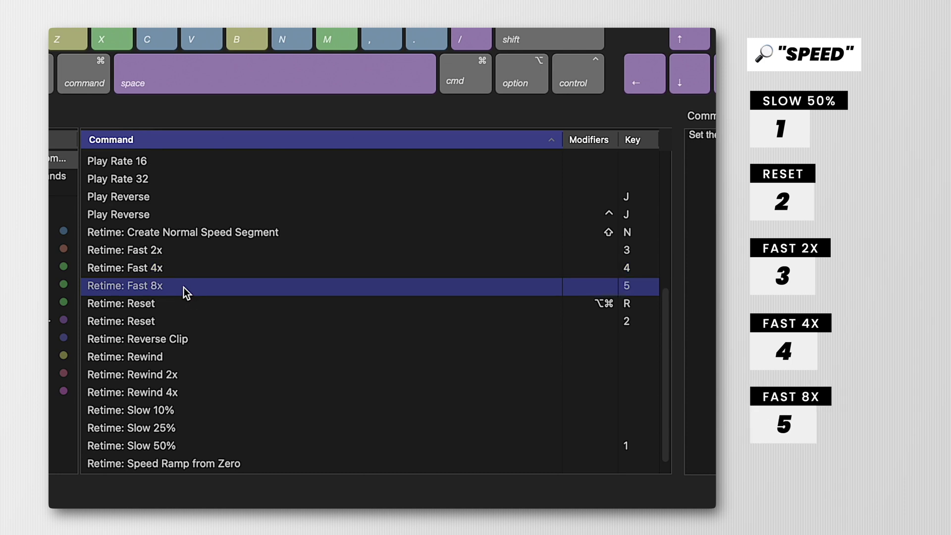
{"action": "left_click_drag", "start_coordinate": [656, 325], "coordinate": [608, 169]}
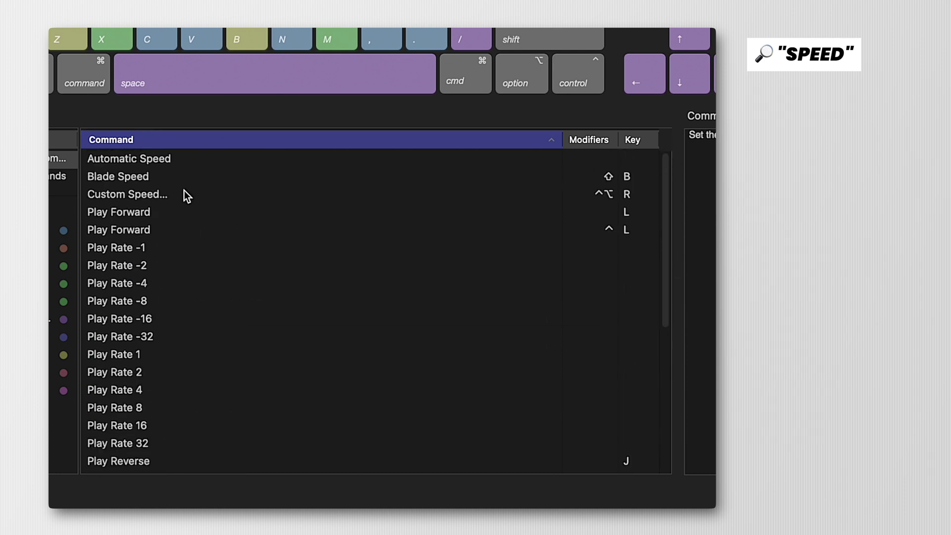
{"action": "key", "text": "s"}
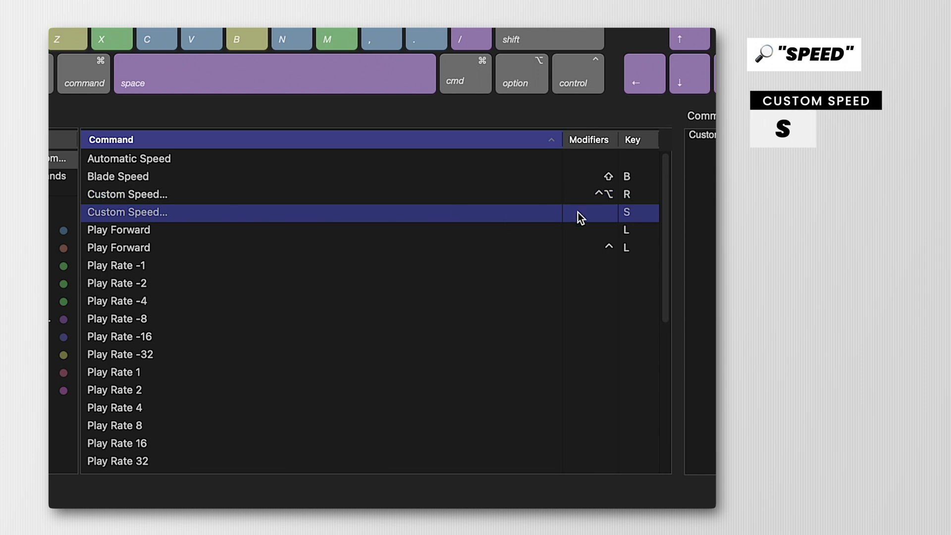
{"action": "left_click_drag", "start_coordinate": [665, 212], "coordinate": [667, 382]}
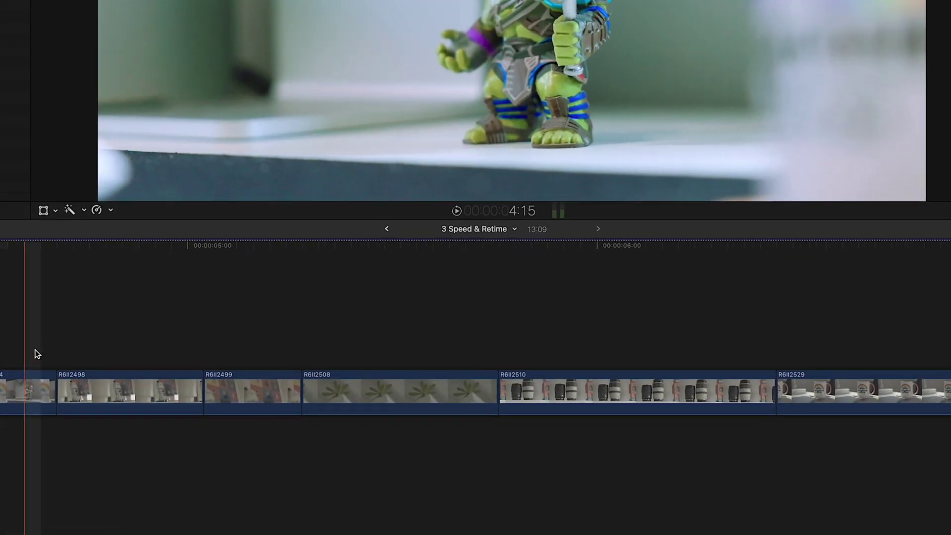
Step: Reverse R6II2498, speed R6II2510, R6II2529, R6II2544 to 200/400/800%, and a R6II2534 range to 200%
{"action": "key", "text": "section"}
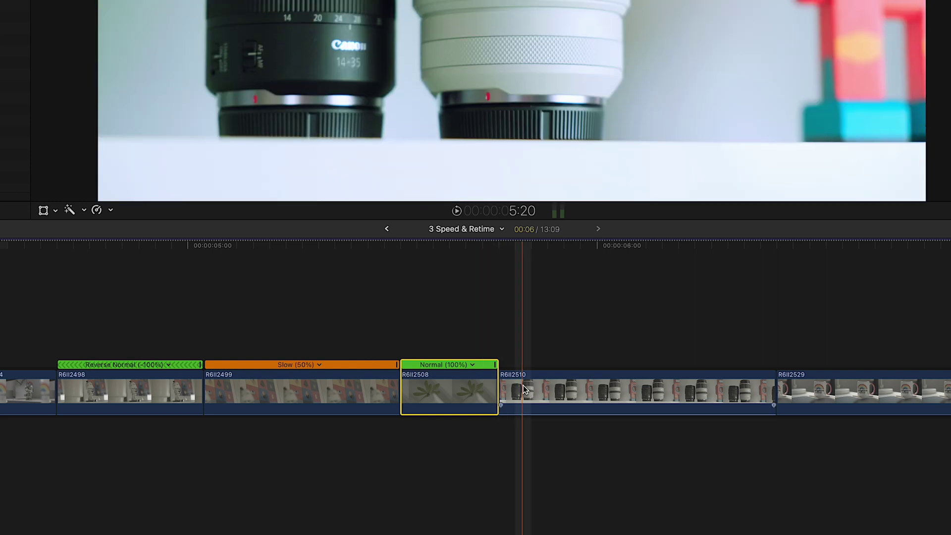
{"action": "left_click", "coordinate": [523, 389]}
{"action": "key", "text": "3"}
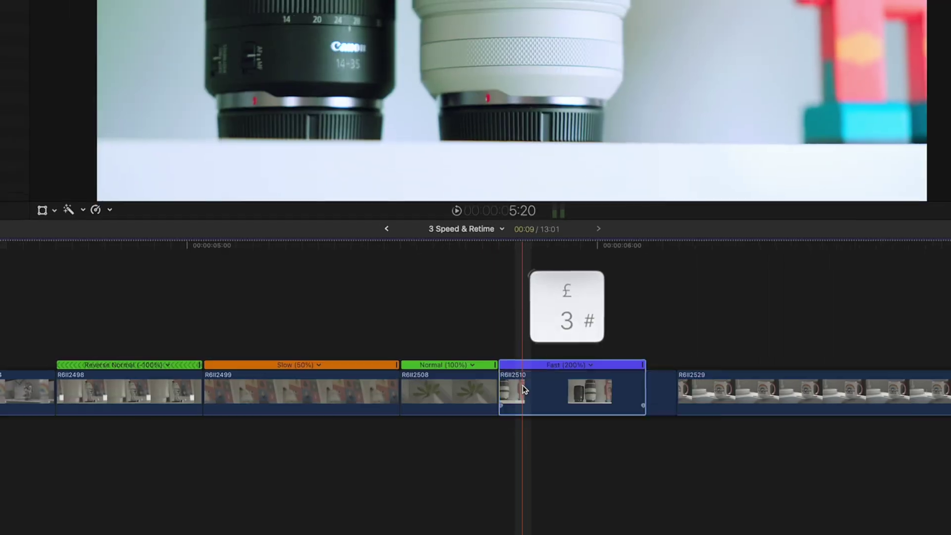
{"action": "left_click", "coordinate": [698, 387]}
{"action": "key", "text": "4"}
{"action": "left_click", "coordinate": [858, 380]}
{"action": "key", "text": "5"}
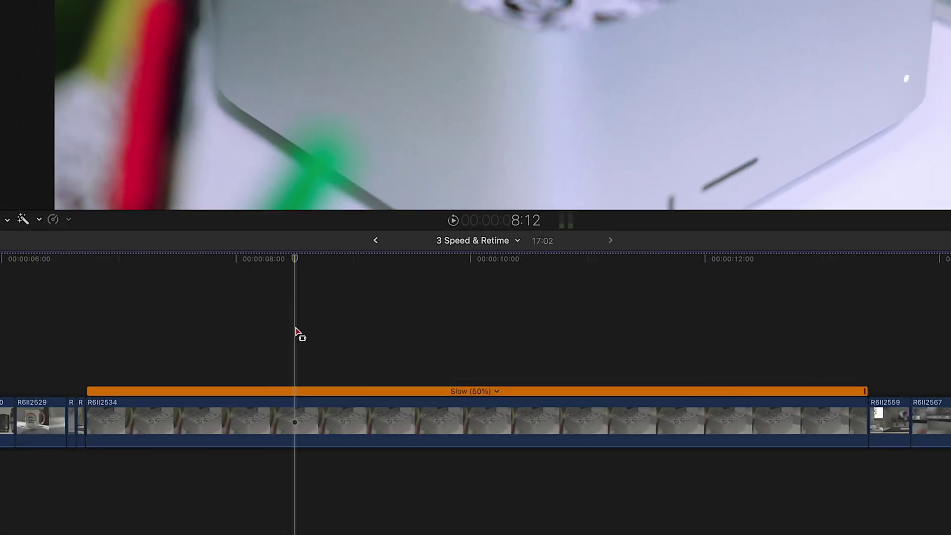
{"action": "left_click_drag", "start_coordinate": [304, 409], "coordinate": [616, 420]}
{"action": "key", "text": "3"}
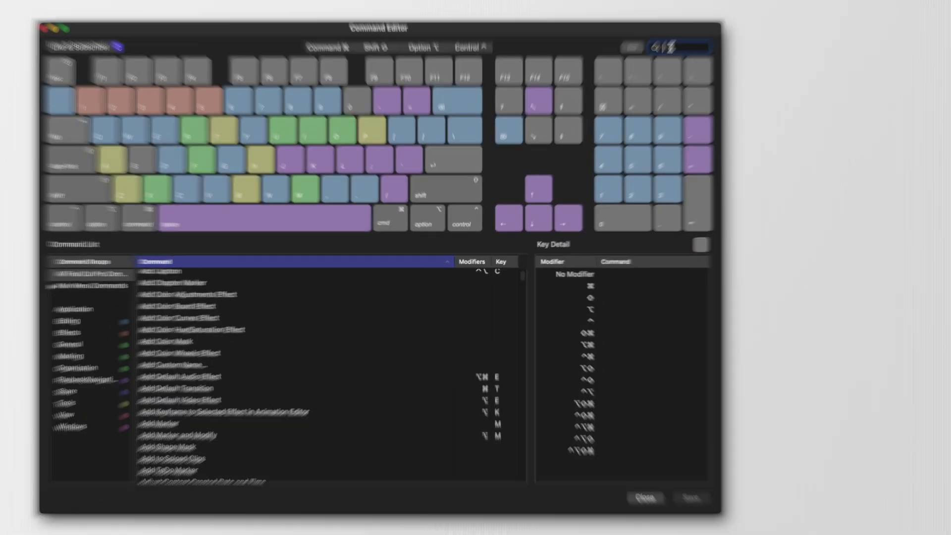
Step: Filter for volume commands and bind - to Lower Volume 1 dB, = to Raise Volume 1 dB
{"action": "type", "text": "volume"}
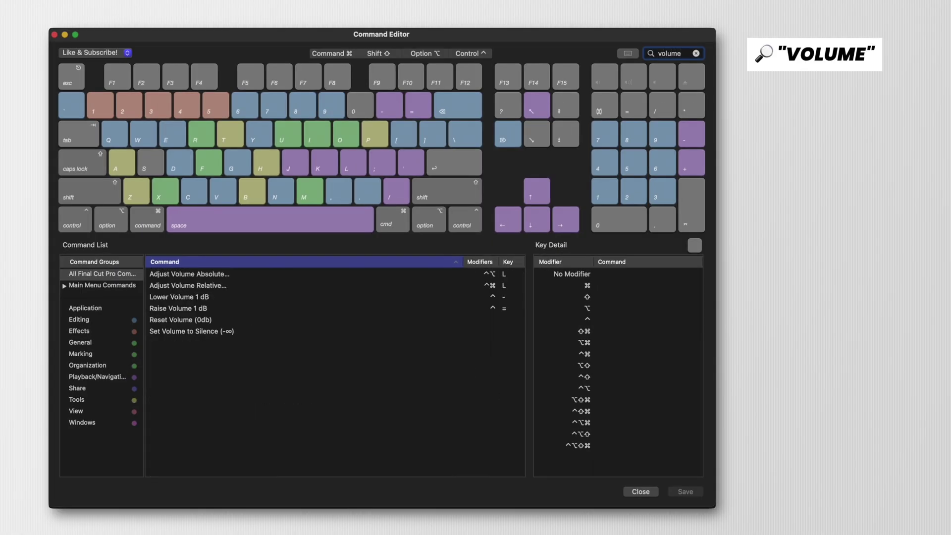
{"action": "left_click", "coordinate": [237, 307]}
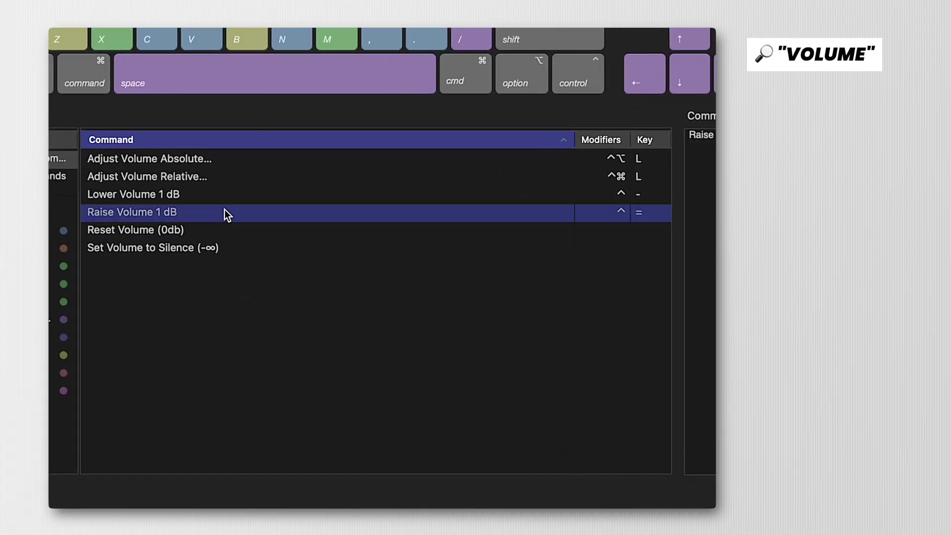
{"action": "left_click", "coordinate": [225, 198]}
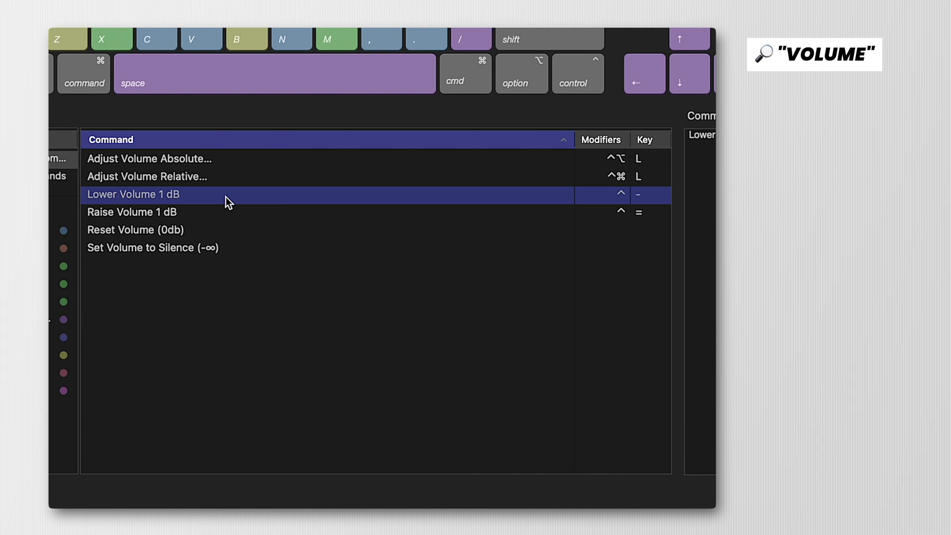
{"action": "key", "text": "minus"}
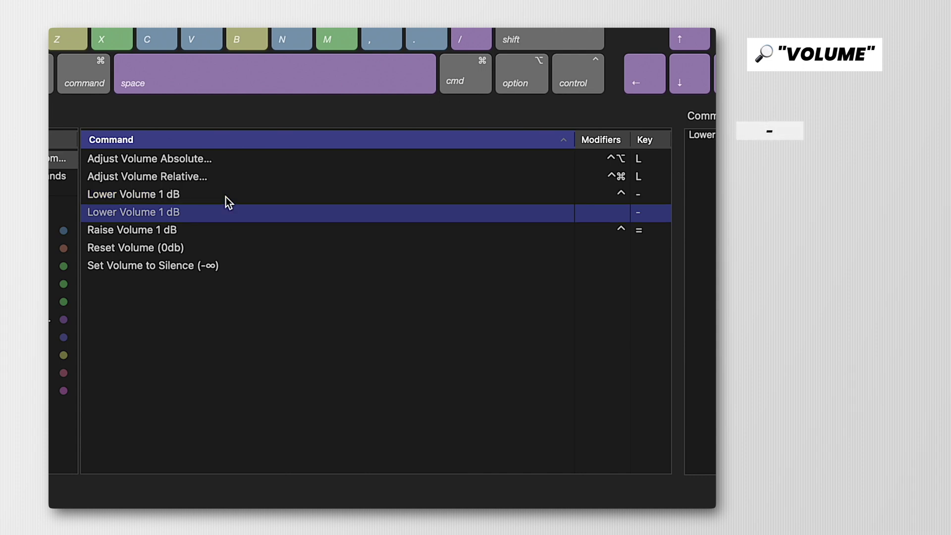
{"action": "left_click", "coordinate": [218, 229]}
{"action": "key", "text": "equal"}
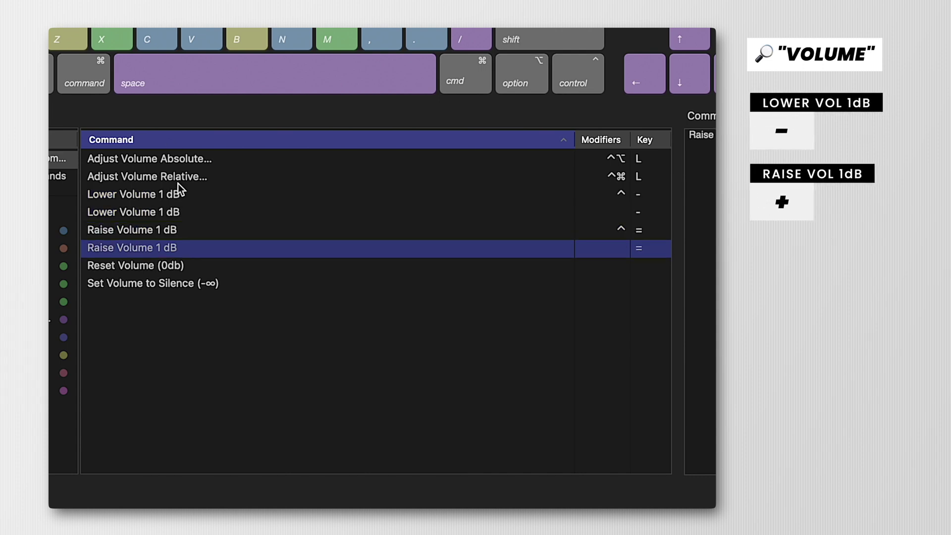
{"action": "left_click", "coordinate": [204, 286]}
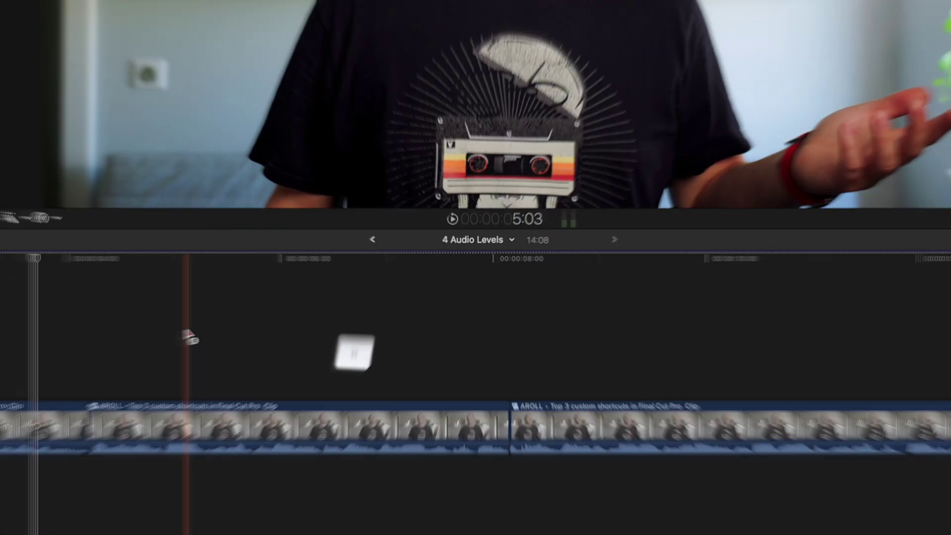
Step: Mark a range on the AROLL clip up to 02:10.00 and raise its volume 1 dB
{"action": "key", "text": "r"}
{"action": "left_click_drag", "start_coordinate": [391, 424], "coordinate": [644, 441]}
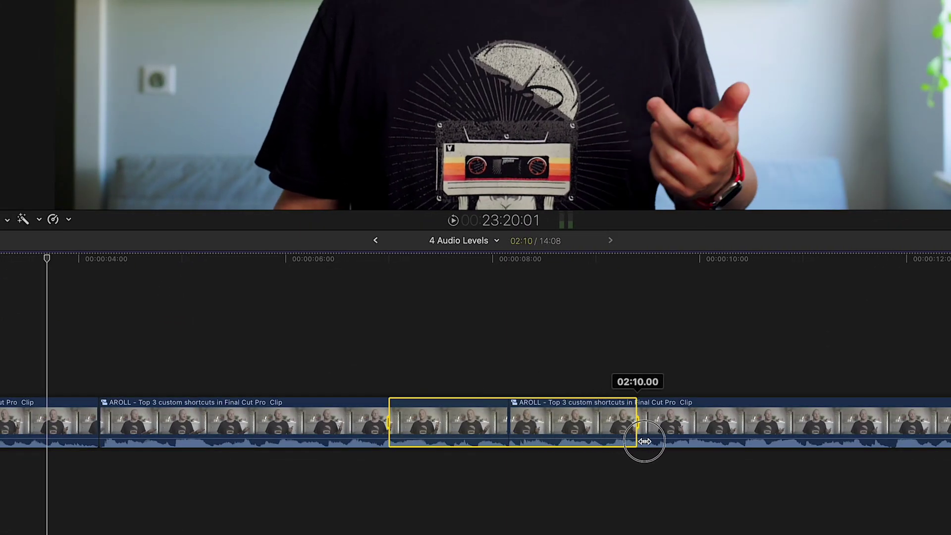
{"action": "key", "text": "equal"}
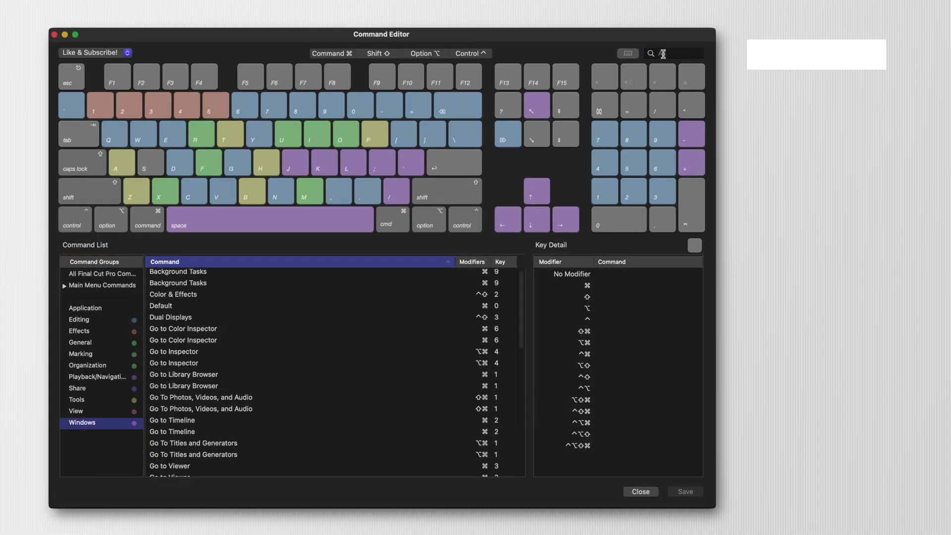
Step: Filter 'show/hide' and assign Command-1 to Command-4 to Browser, Inspector, Video Scopes, Timeline Index, Command-6 to Transitions Browser
{"action": "type", "text": "show/hide"}
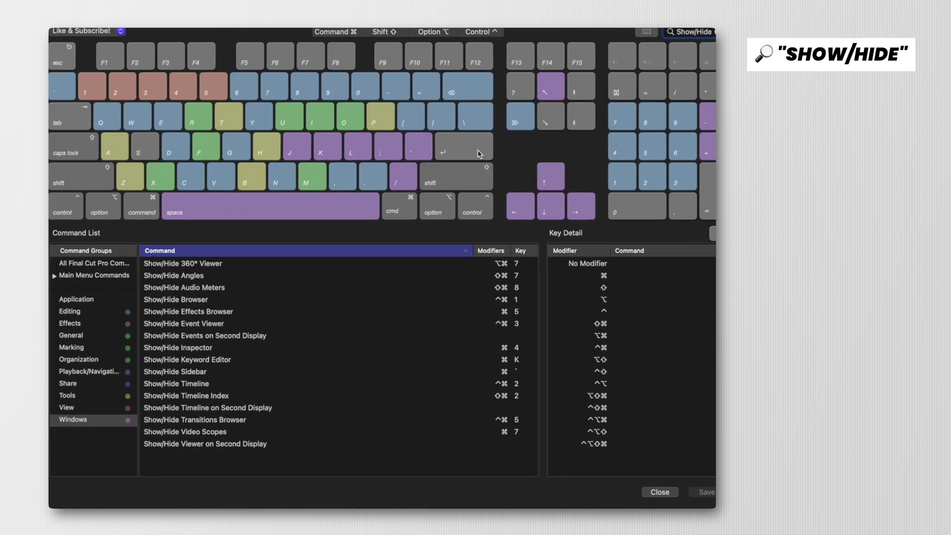
{"action": "left_click", "coordinate": [118, 240]}
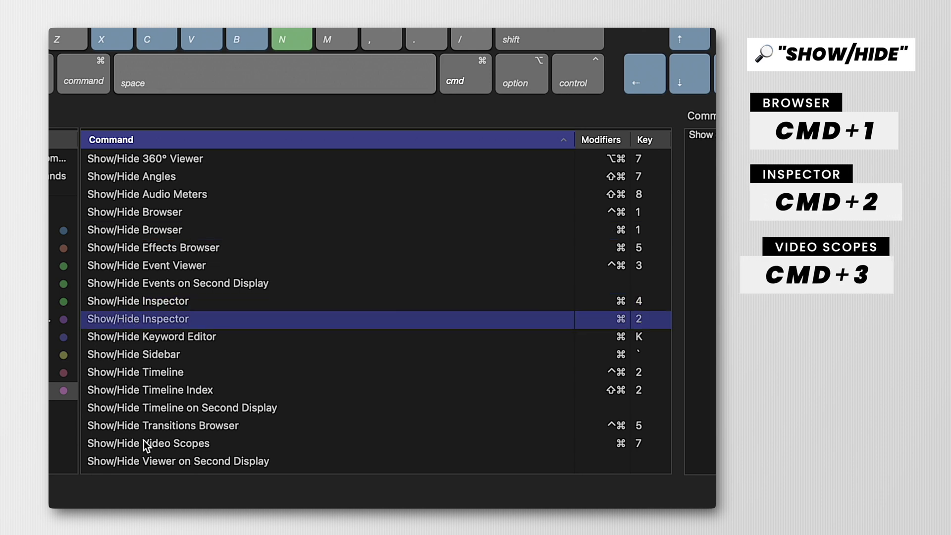
{"action": "left_click", "coordinate": [144, 442]}
{"action": "key", "text": "super+3"}
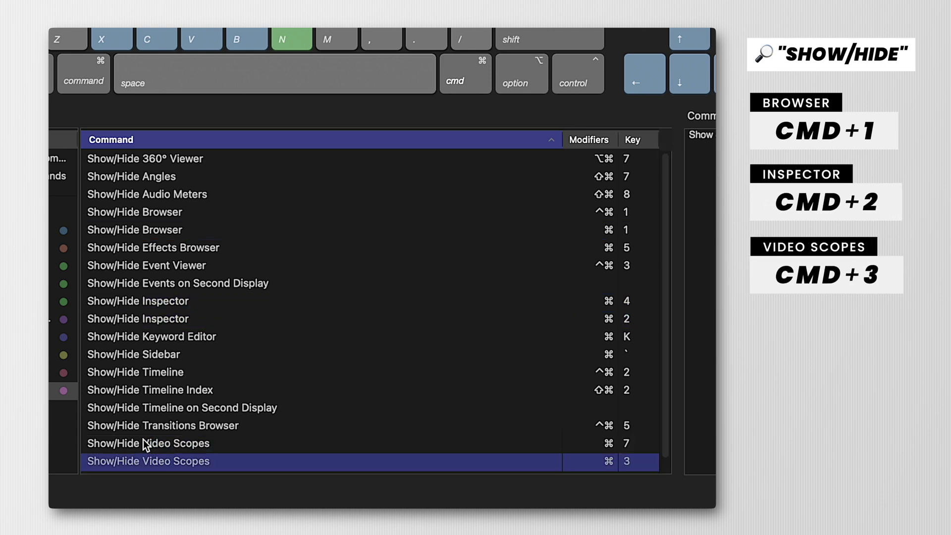
{"action": "left_click", "coordinate": [146, 391]}
{"action": "key", "text": "super+4"}
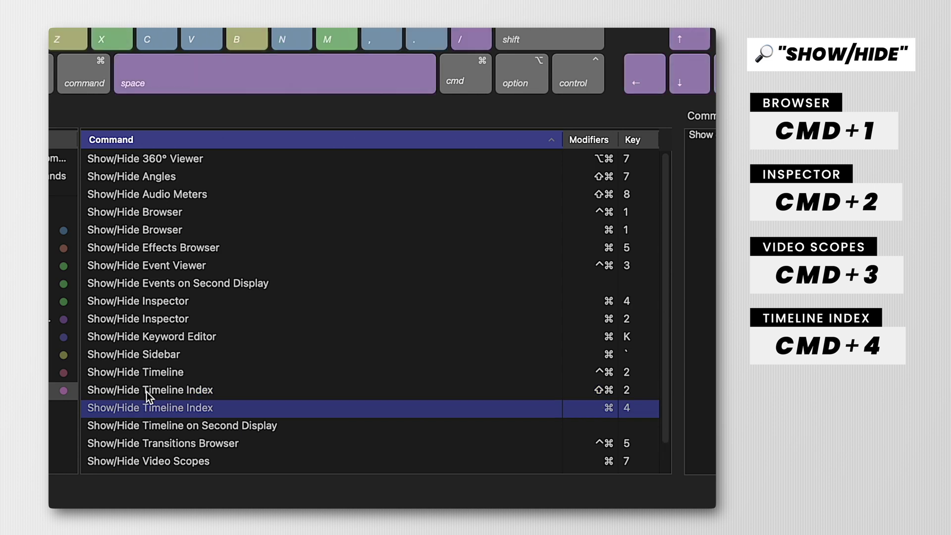
{"action": "left_click", "coordinate": [156, 250]}
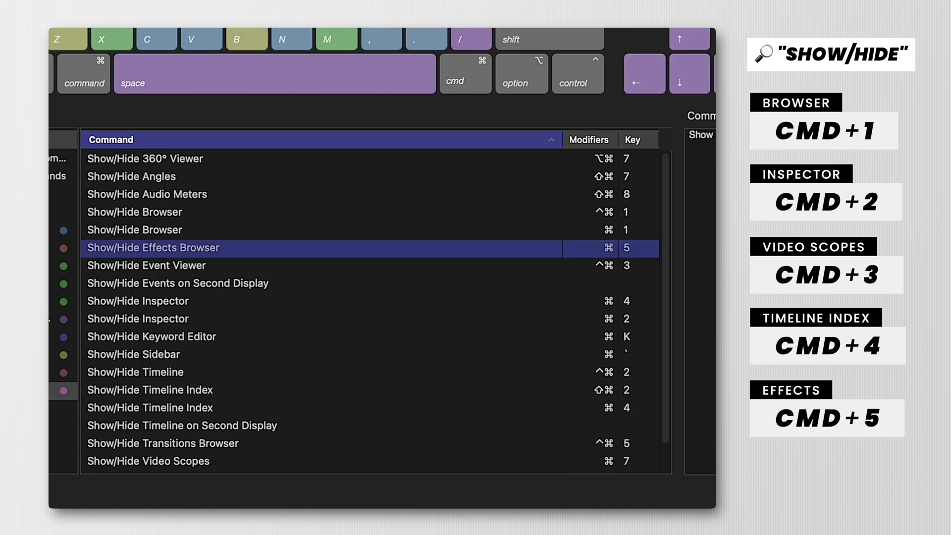
{"action": "left_click", "coordinate": [167, 444]}
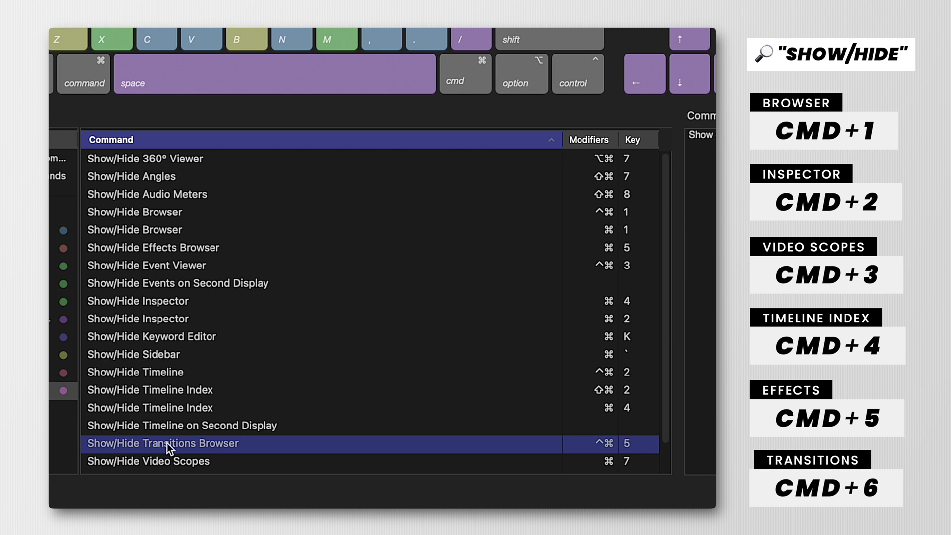